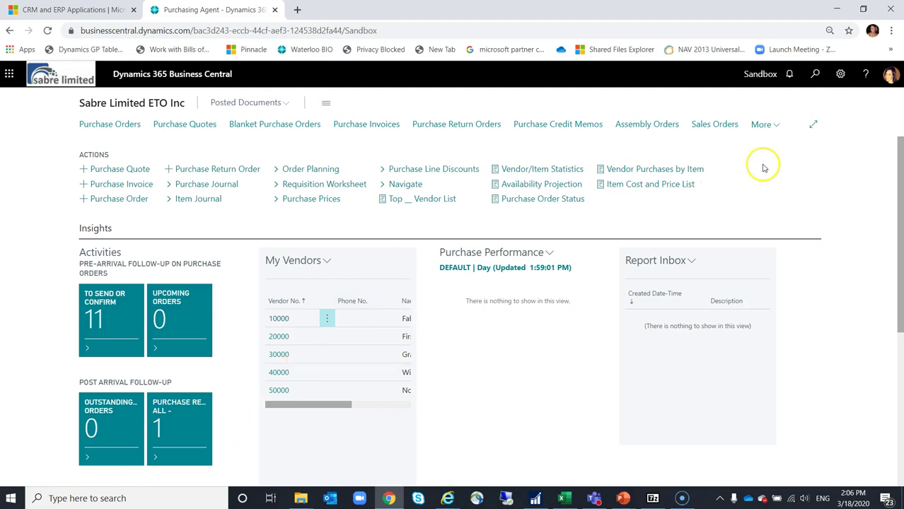
# Search for "job" to find the jobs and open the job card of J00020.
pyautogui.click(814, 74)
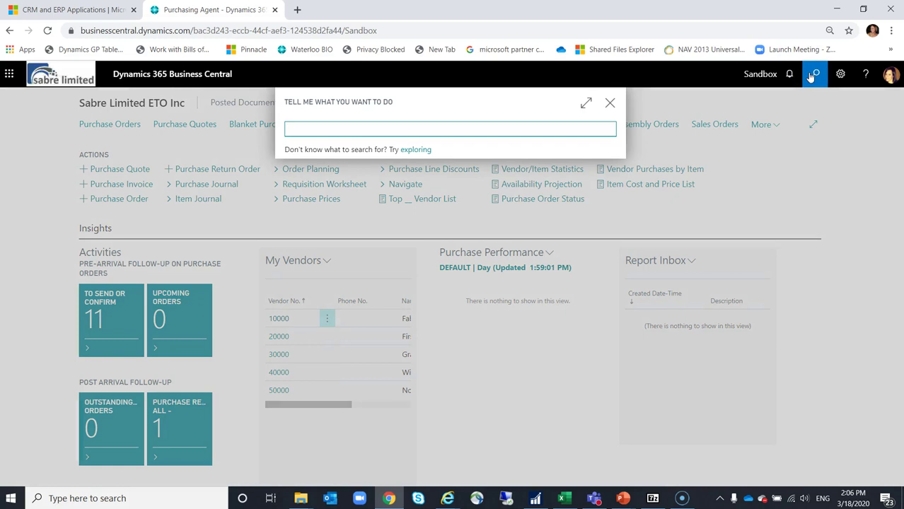
pyautogui.write('job')
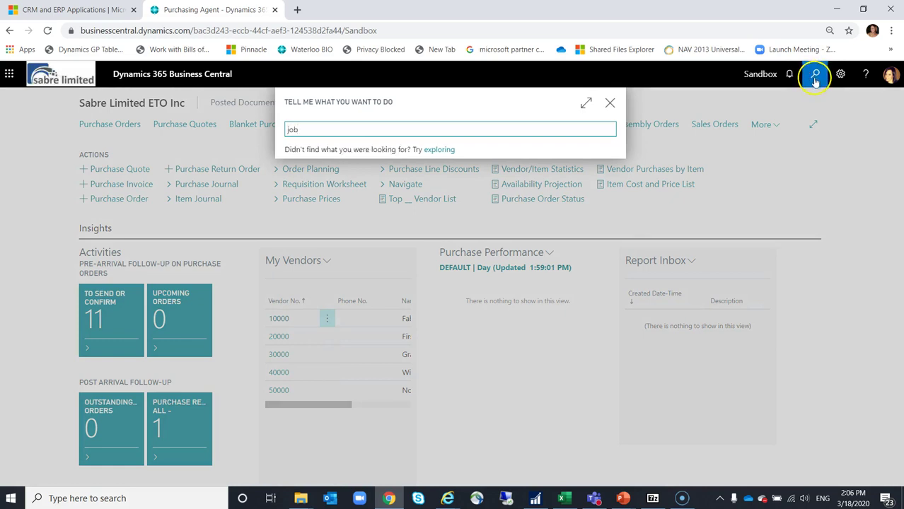
pyautogui.click(309, 183)
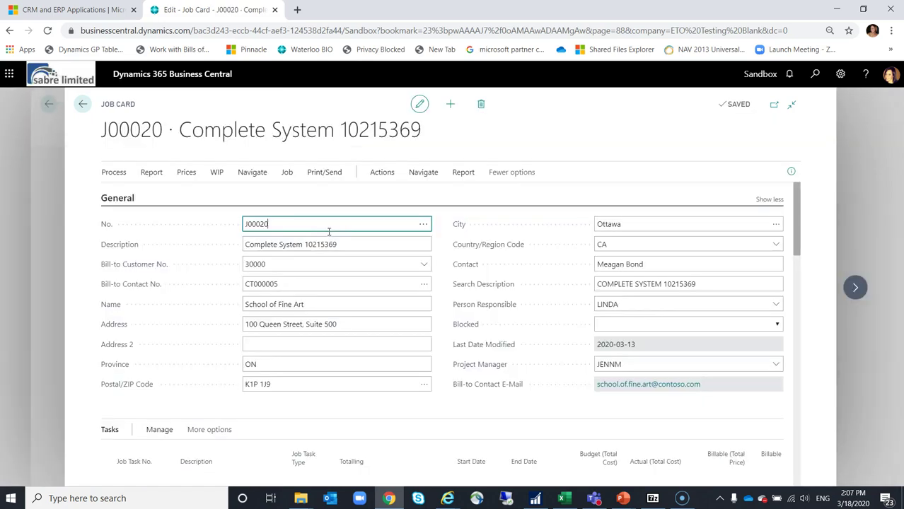
# Open the BOM planning lines of the Material task 0250 on the job card.
pyautogui.scroll(-3, 215, 360)
pyautogui.click(201, 356)
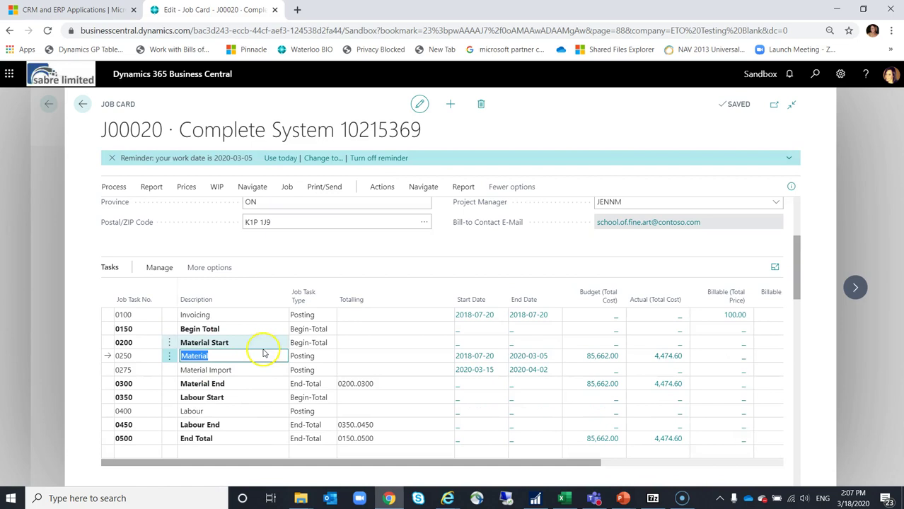
pyautogui.click(162, 274)
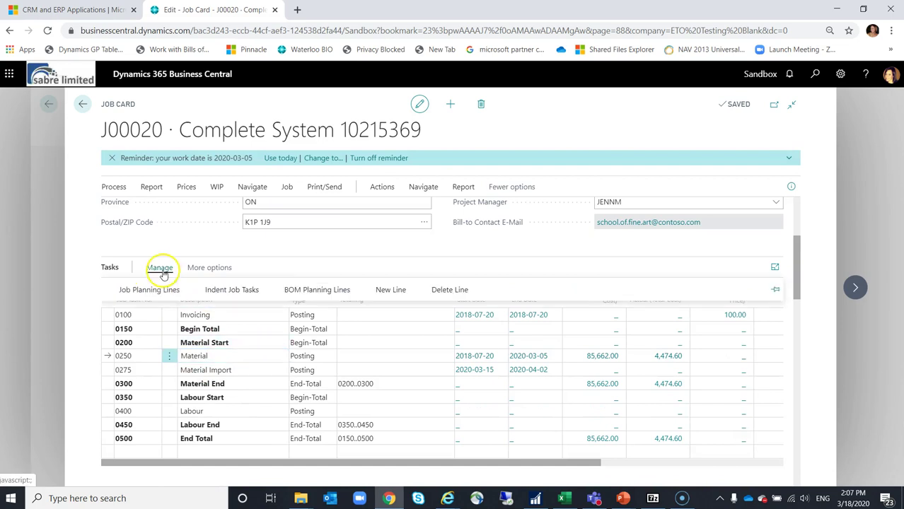
pyautogui.click(308, 288)
pyautogui.moveTo(309, 287)
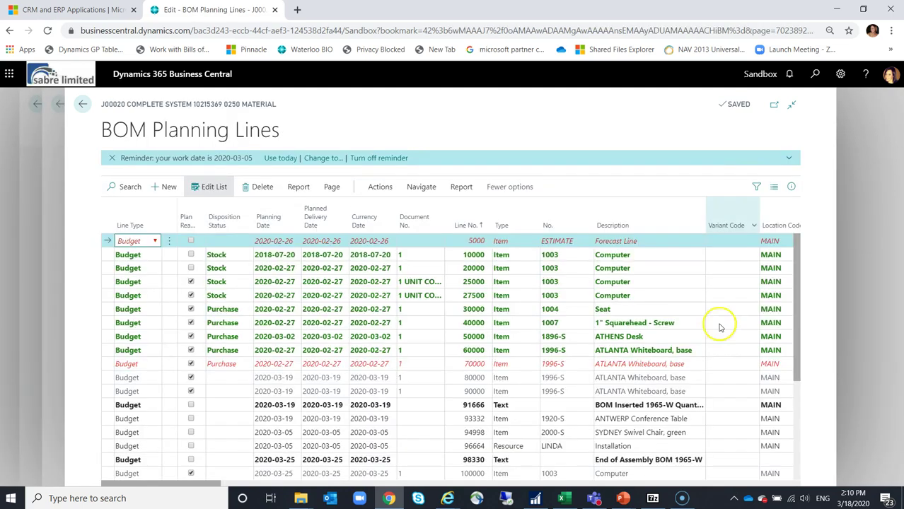
# Review the planning lines' quantities and vendors, and filter the list to lines with a blank Disposition Status.
pyautogui.scroll(-1, 379, 335)
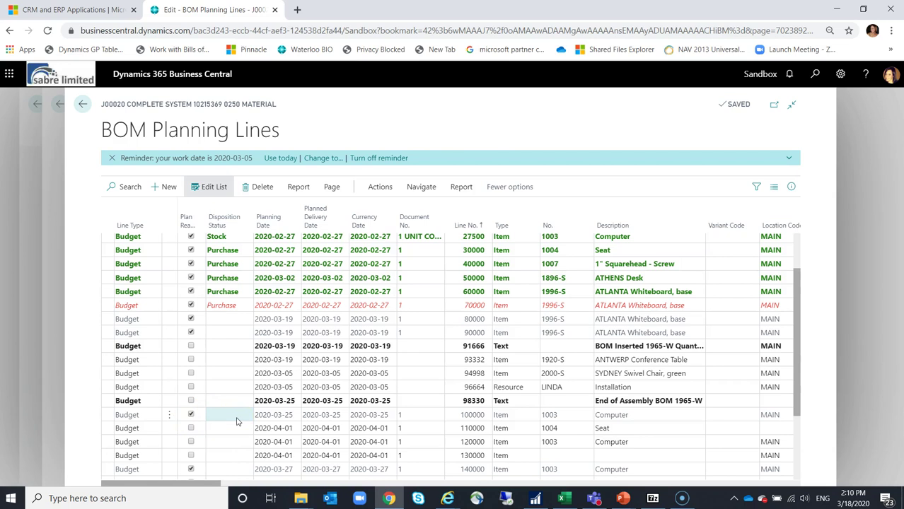
pyautogui.click(212, 486)
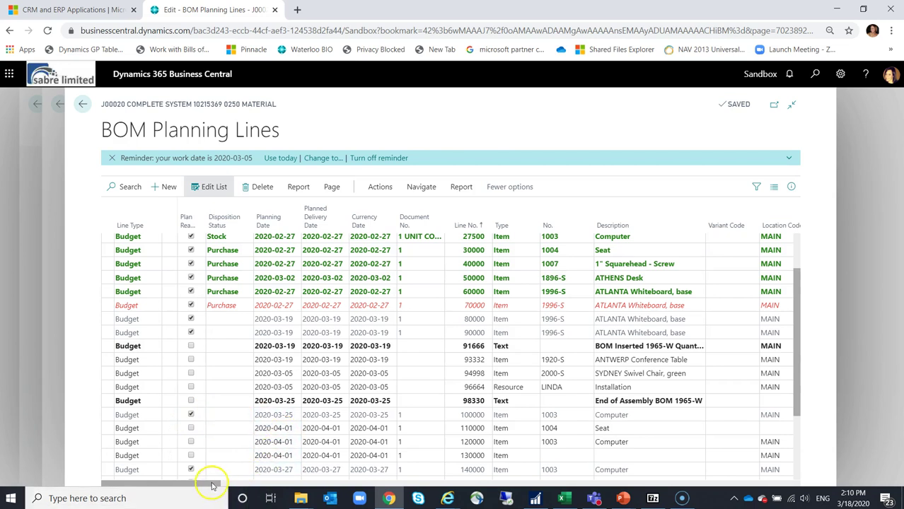
pyautogui.moveTo(212, 485); pyautogui.dragTo(280, 488)
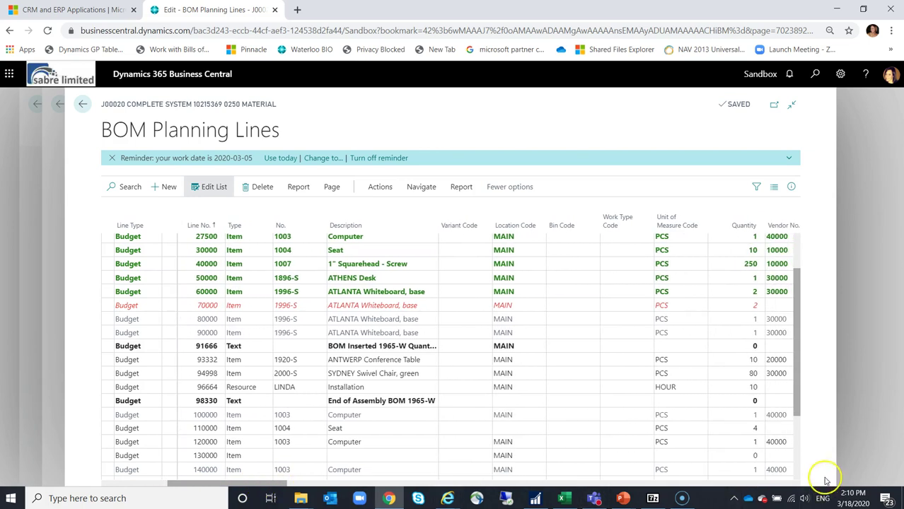
pyautogui.click(743, 443)
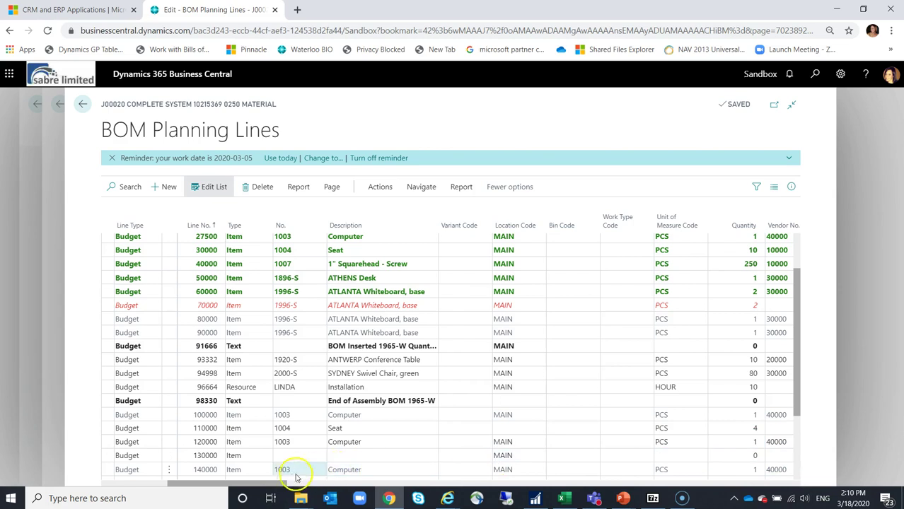
pyautogui.moveTo(277, 488); pyautogui.dragTo(320, 488)
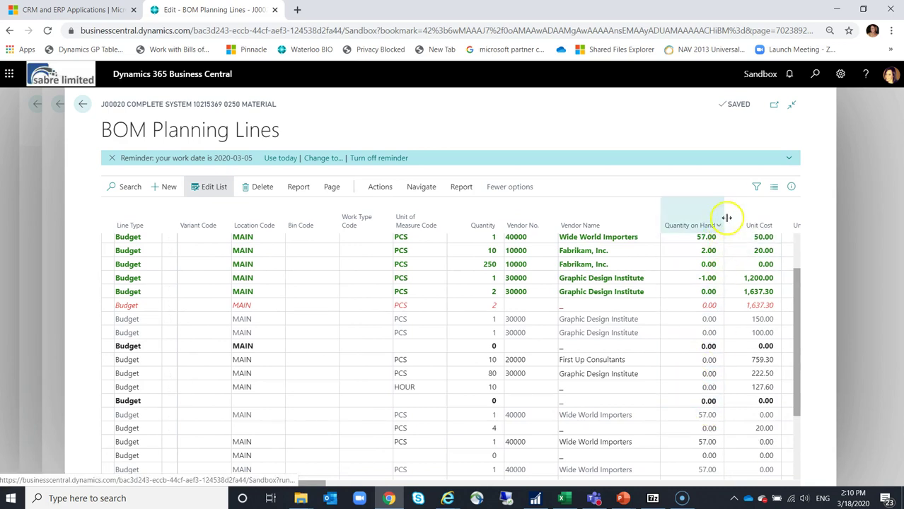
pyautogui.click(757, 188)
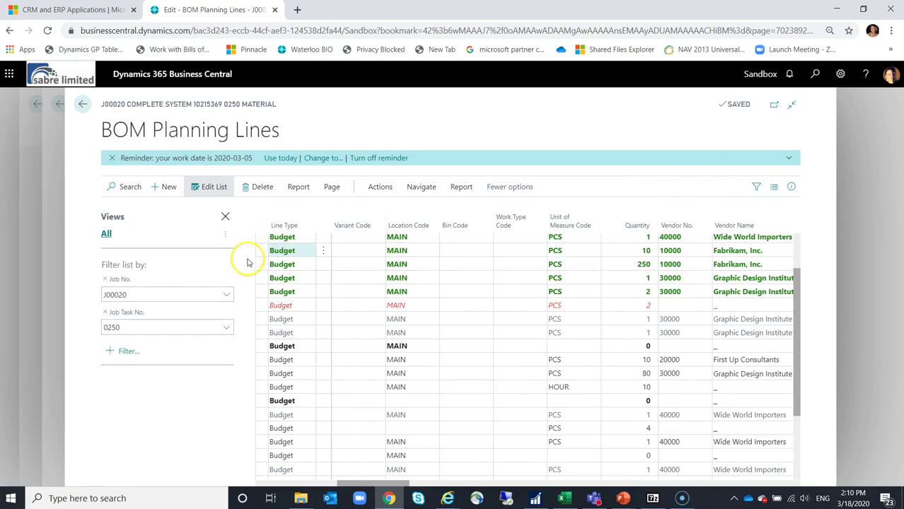
pyautogui.click(118, 353)
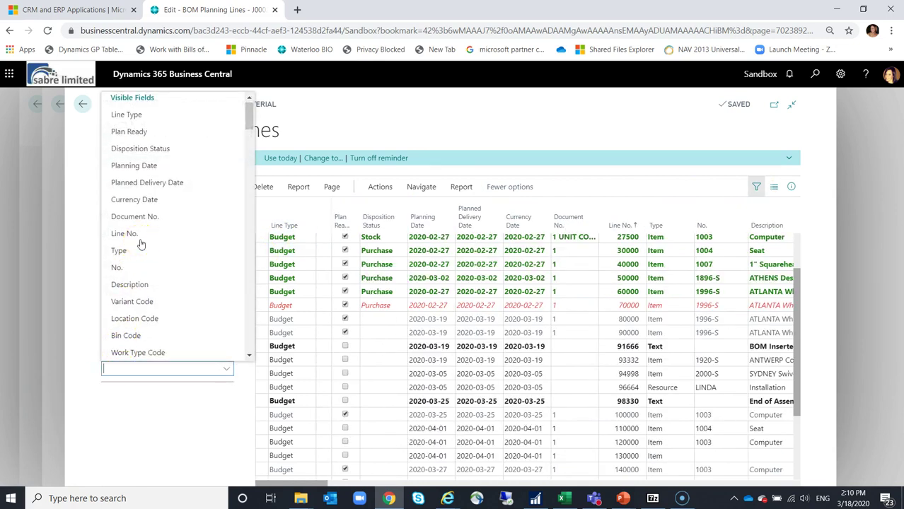
pyautogui.write('disp')
pyautogui.press('Return')
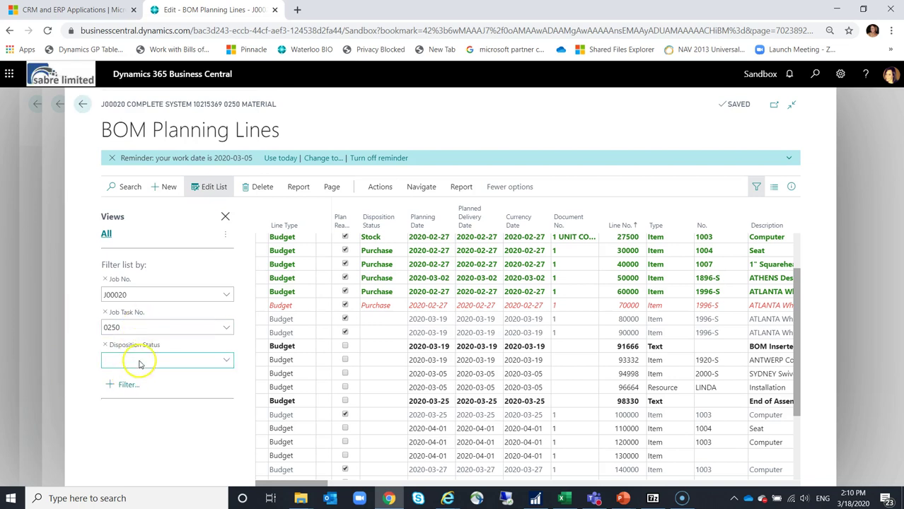
pyautogui.click(144, 362)
pyautogui.click(116, 377)
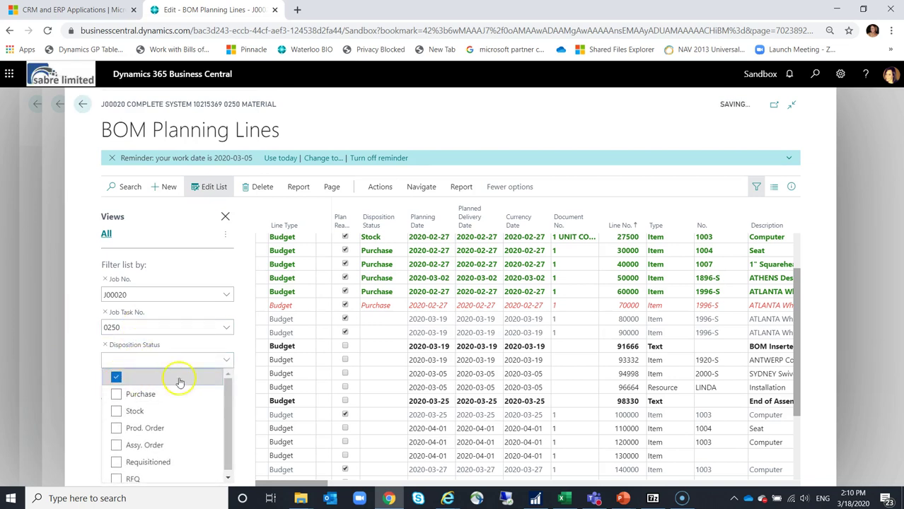
pyautogui.click(92, 397)
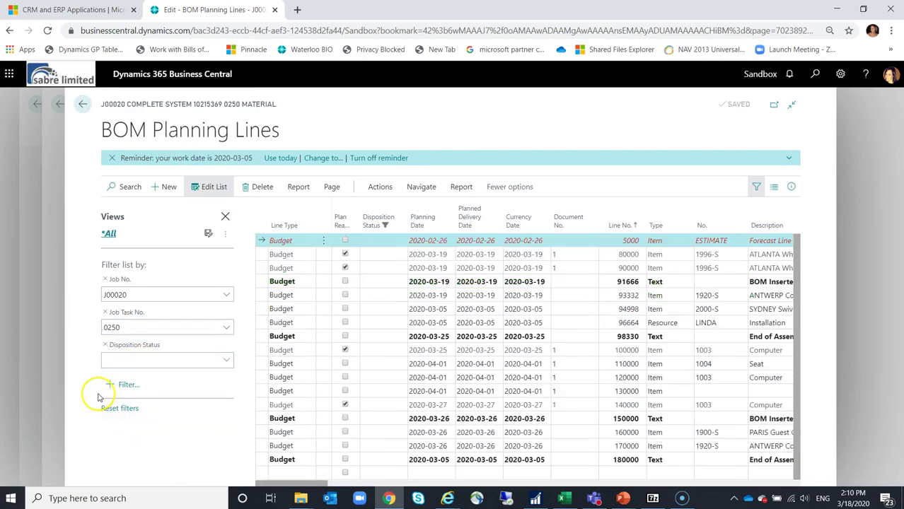
# Add a Quantity on Hand filter of >0 to the planning lines.
pyautogui.click(113, 385)
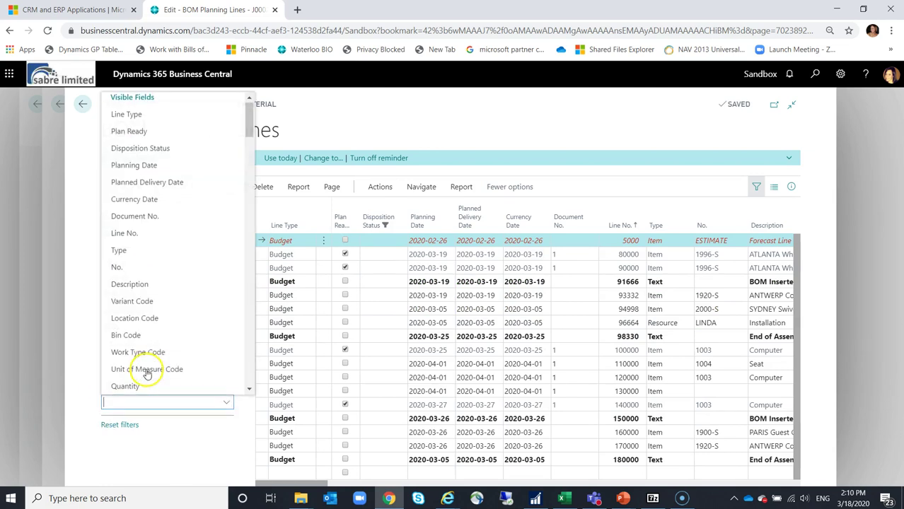
pyautogui.write('Qty. to Ship')
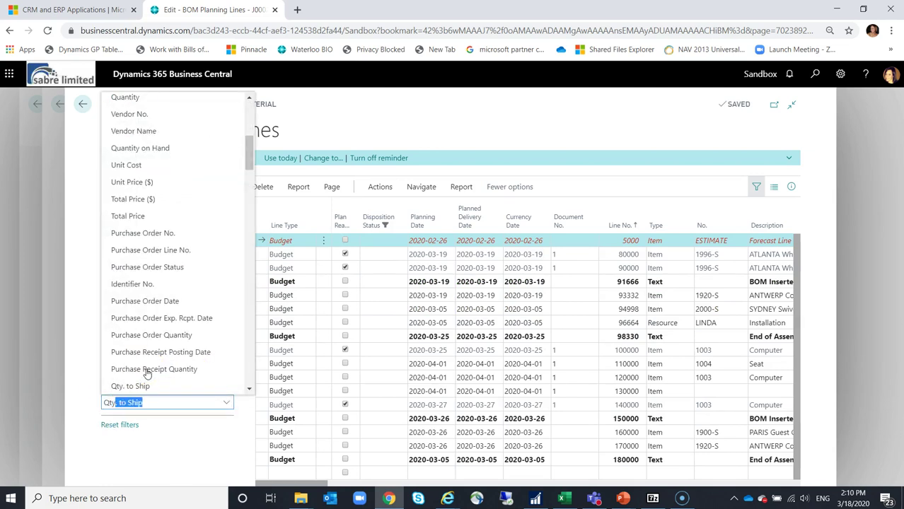
pyautogui.click(151, 148)
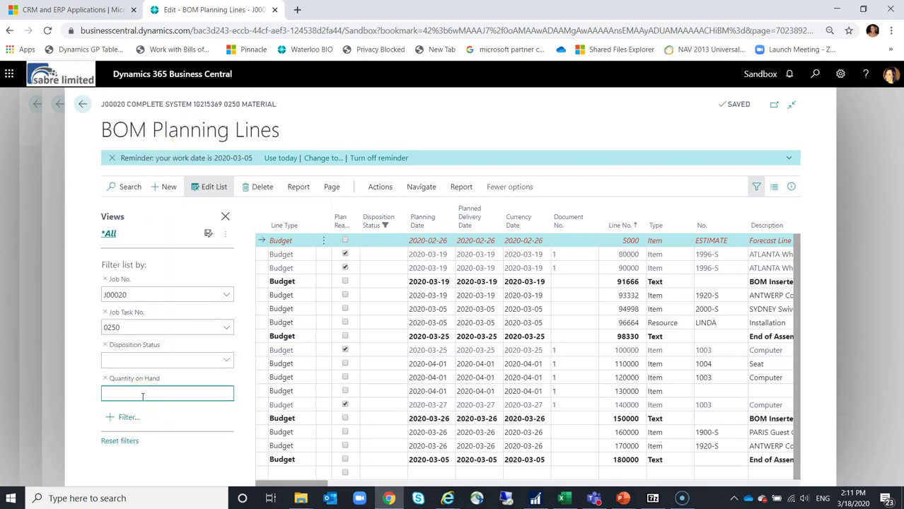
pyautogui.write('>0')
pyautogui.press('Tab')
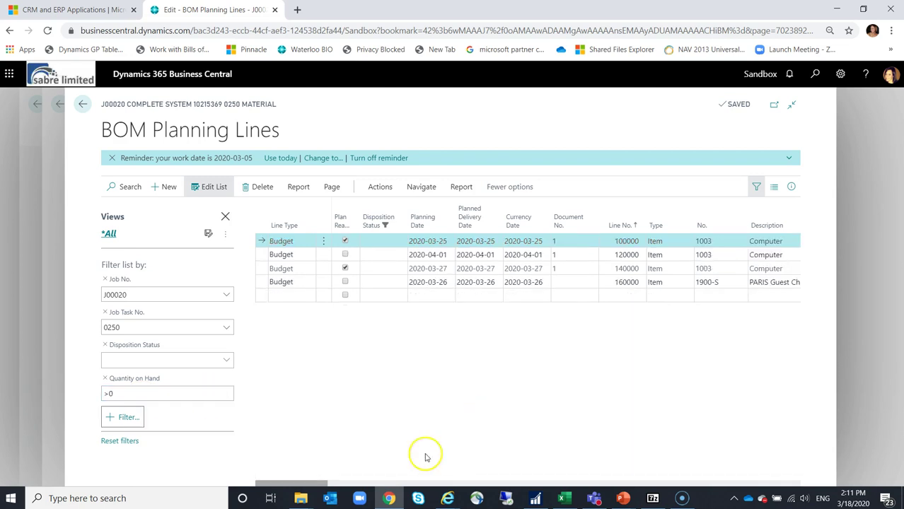
# Check the filtered lines' quantities on hand and add a Plan Ready filter set to Yes.
pyautogui.moveTo(314, 482); pyautogui.dragTo(412, 487)
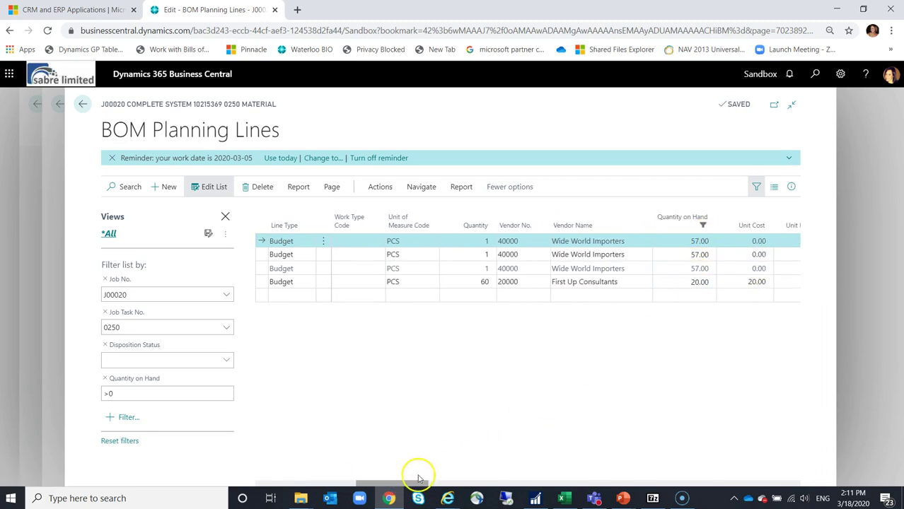
pyautogui.click(402, 330)
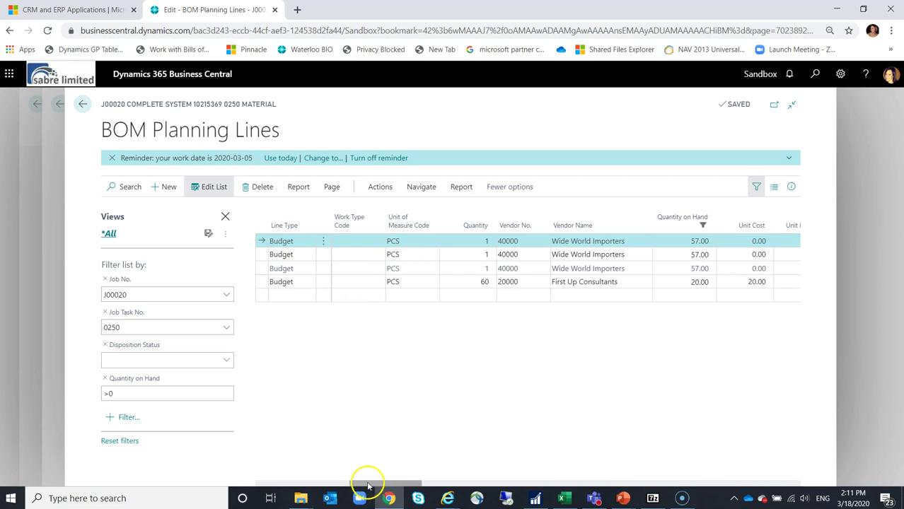
pyautogui.moveTo(367, 485); pyautogui.dragTo(217, 475)
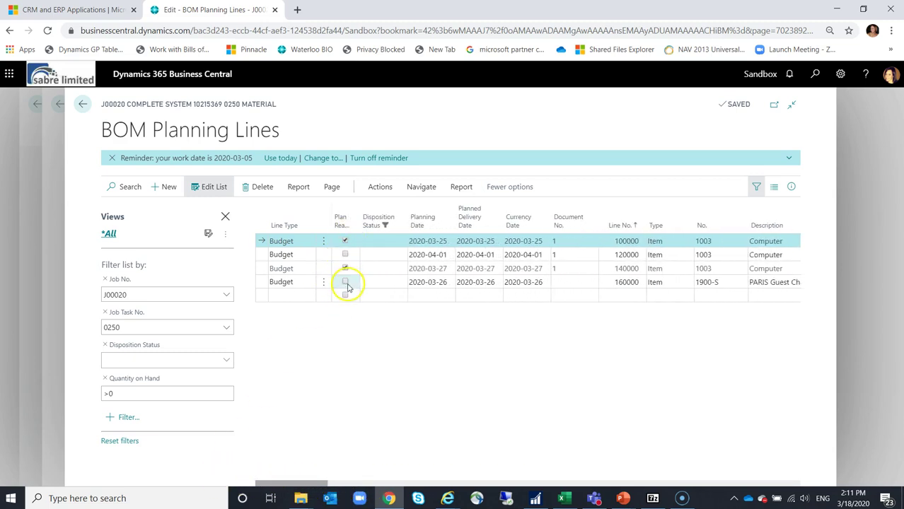
pyautogui.click(122, 417)
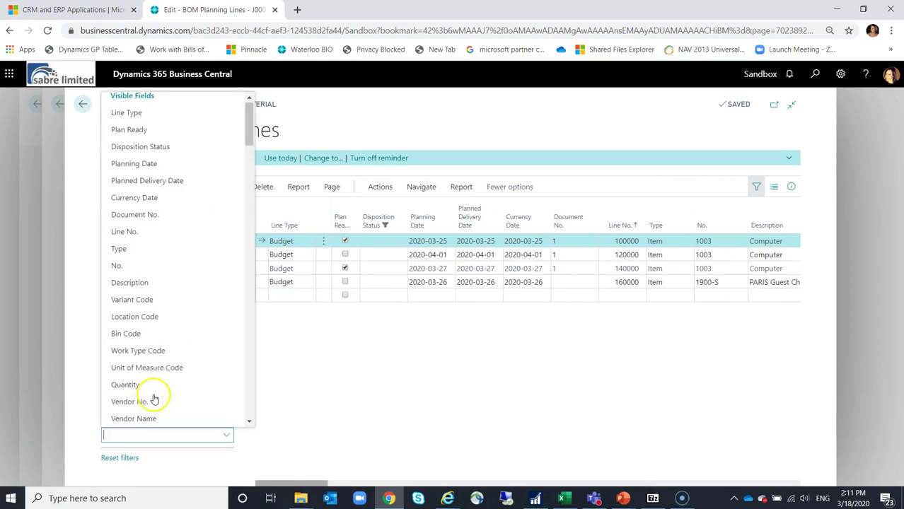
pyautogui.press('Down')
pyautogui.press('Down')
pyautogui.press('Return')
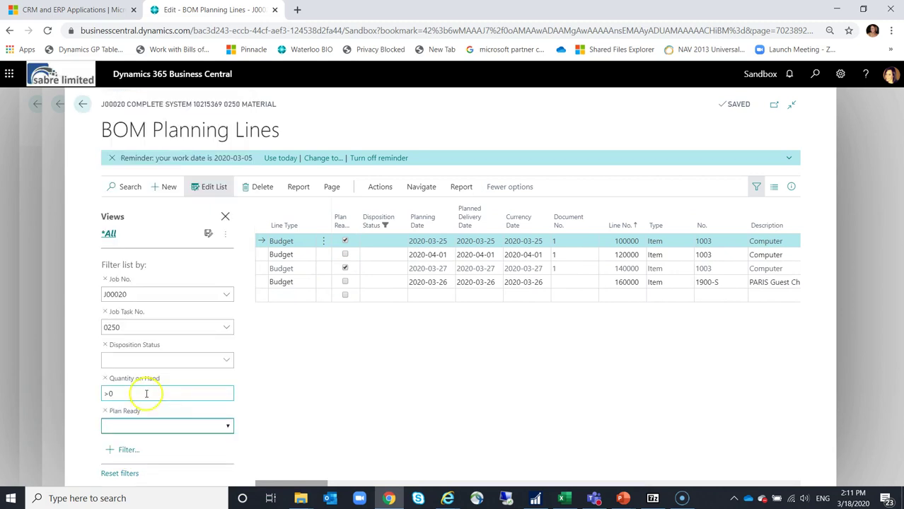
pyautogui.click(141, 425)
pyautogui.click(133, 458)
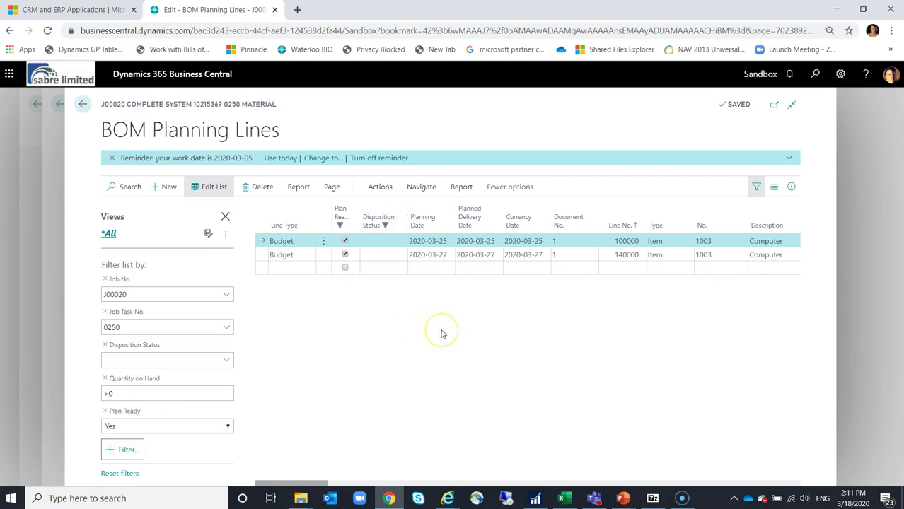
pyautogui.click(401, 281)
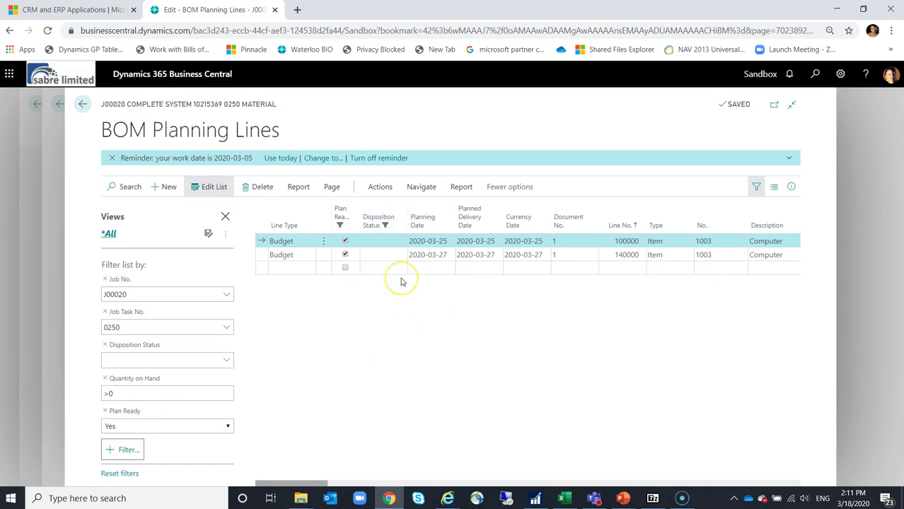
pyautogui.click(338, 302)
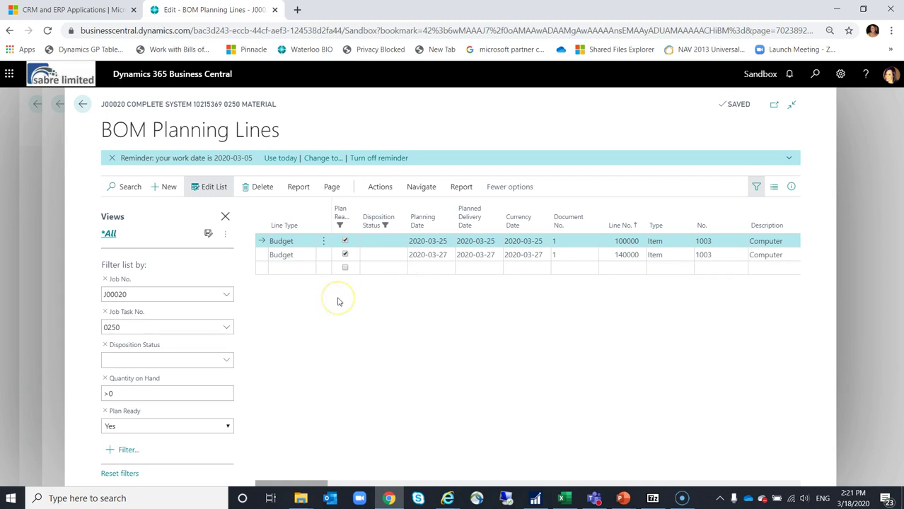
pyautogui.click(380, 188)
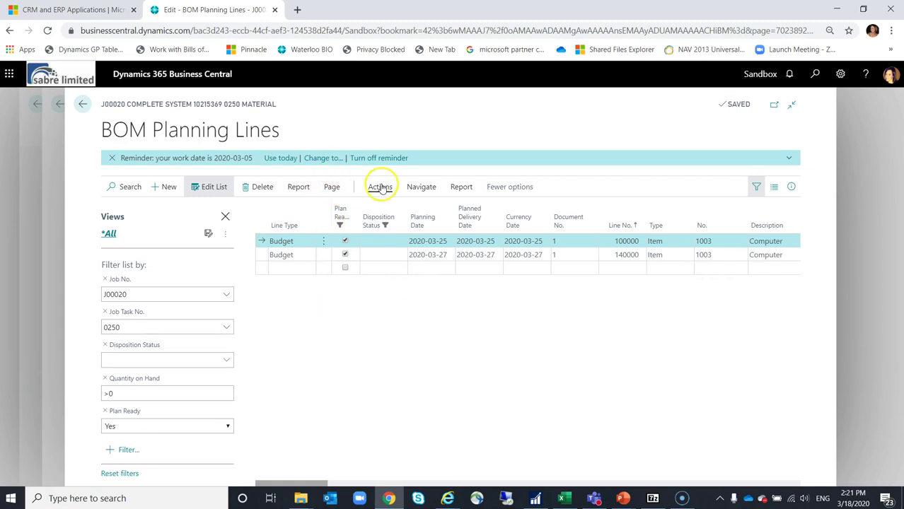
pyautogui.click(205, 209)
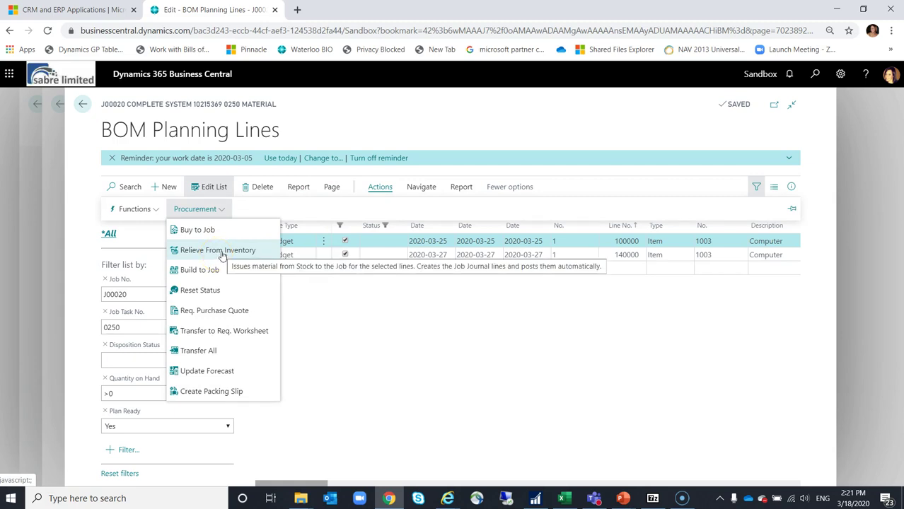
pyautogui.click(314, 296)
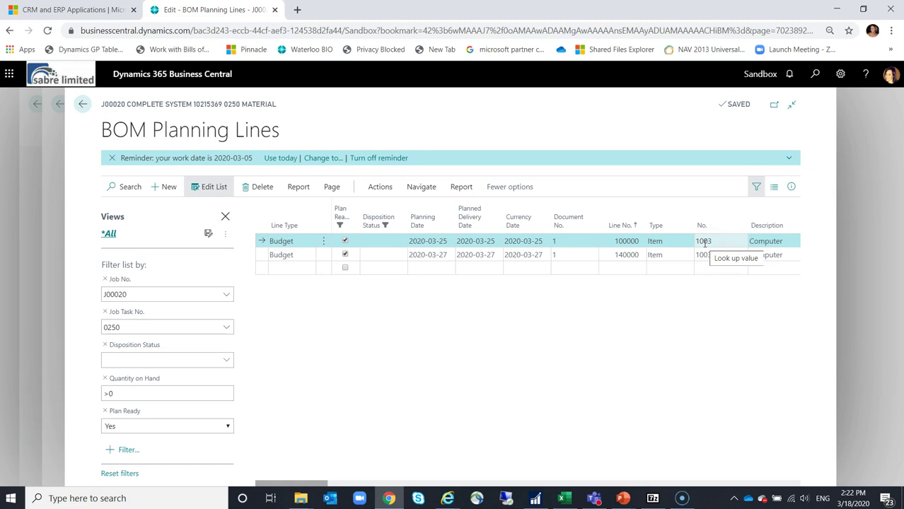
# Open the item tracking lines for the Computer planning line 100000.
pyautogui.click(388, 190)
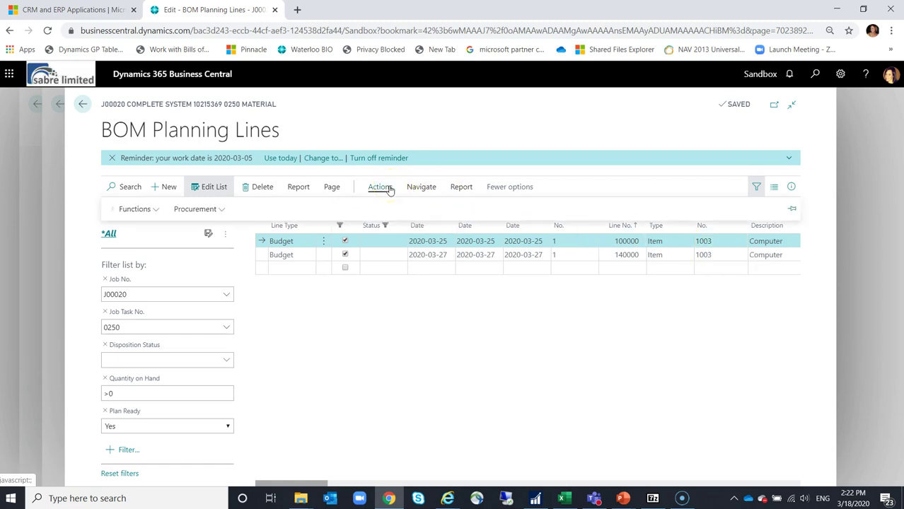
pyautogui.click(421, 187)
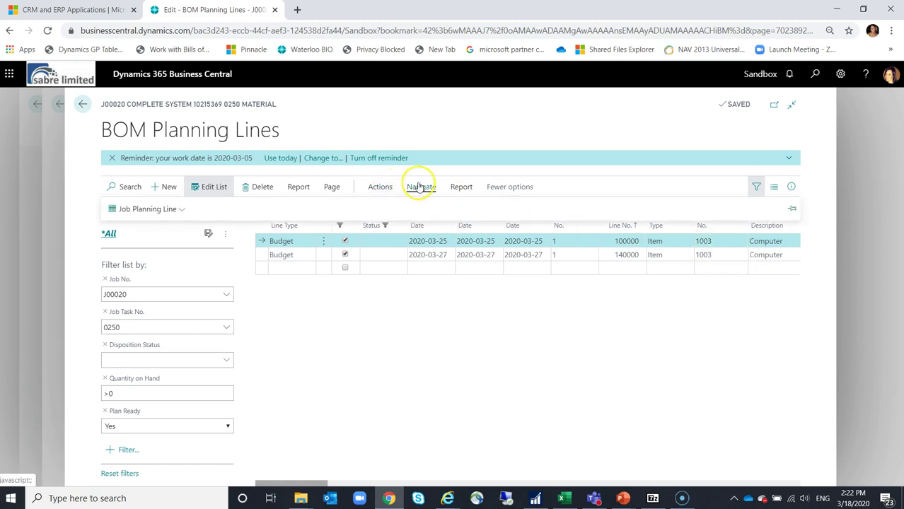
pyautogui.click(161, 212)
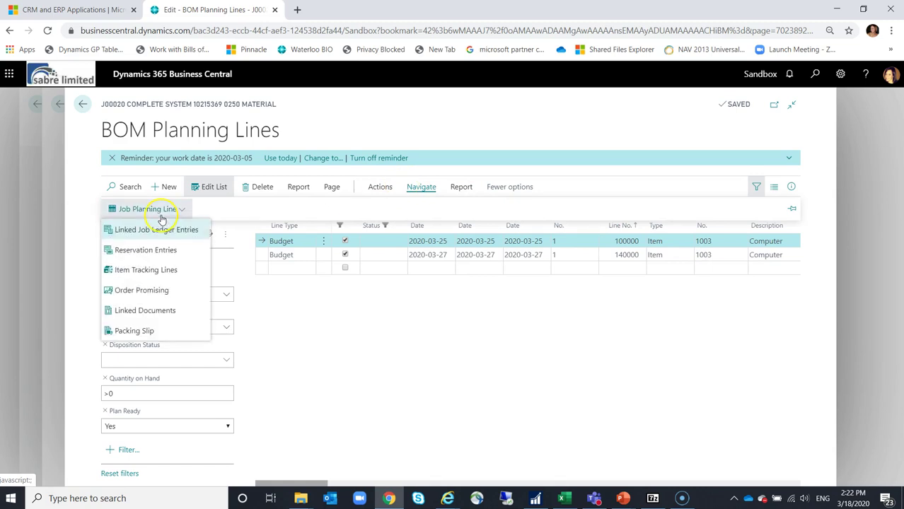
pyautogui.click(151, 271)
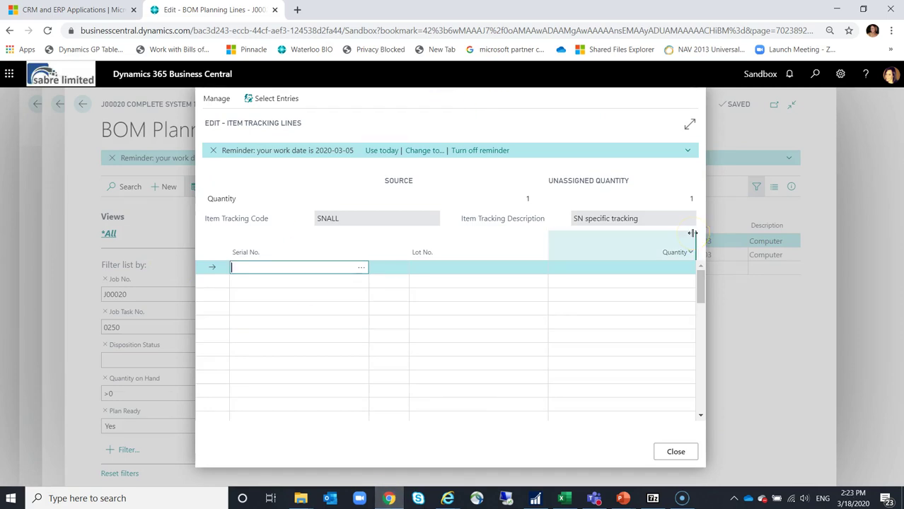
# Assign serial number S0000033 to the Computer planning line and close its item tracking lines.
pyautogui.click(362, 268)
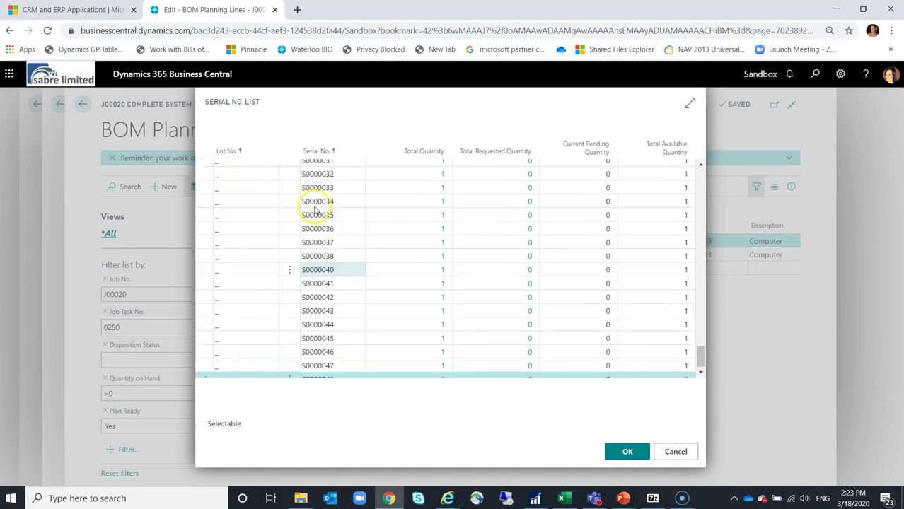
pyautogui.click(332, 203)
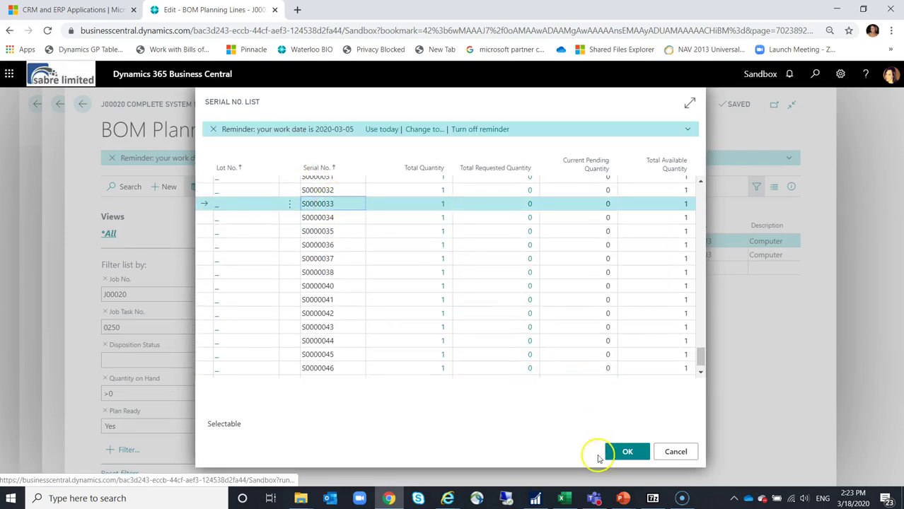
pyautogui.click(627, 451)
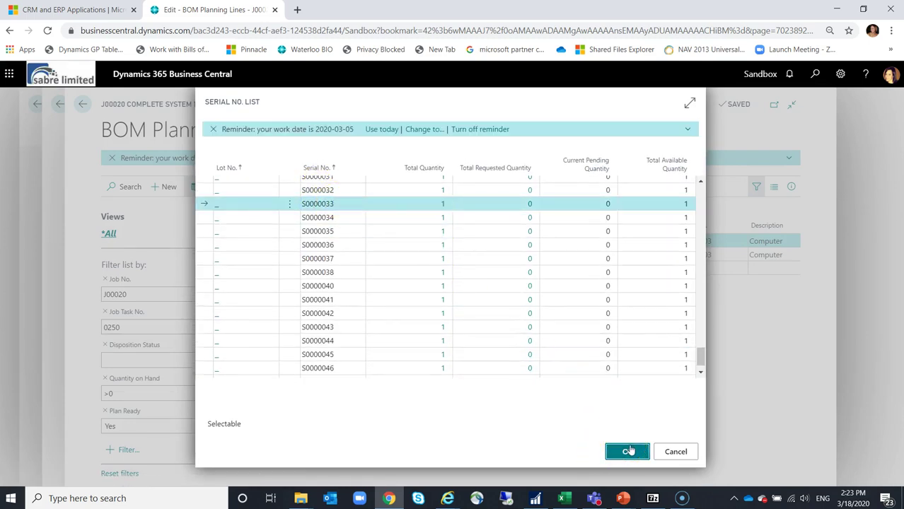
pyautogui.click(669, 452)
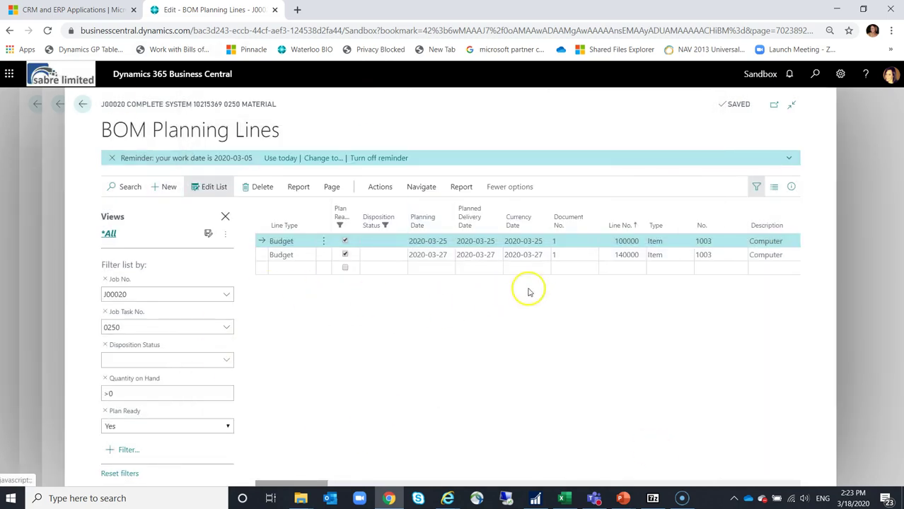
# Relieve the Computer planning line 100000 from inventory and confirm the process.
pyautogui.click(381, 188)
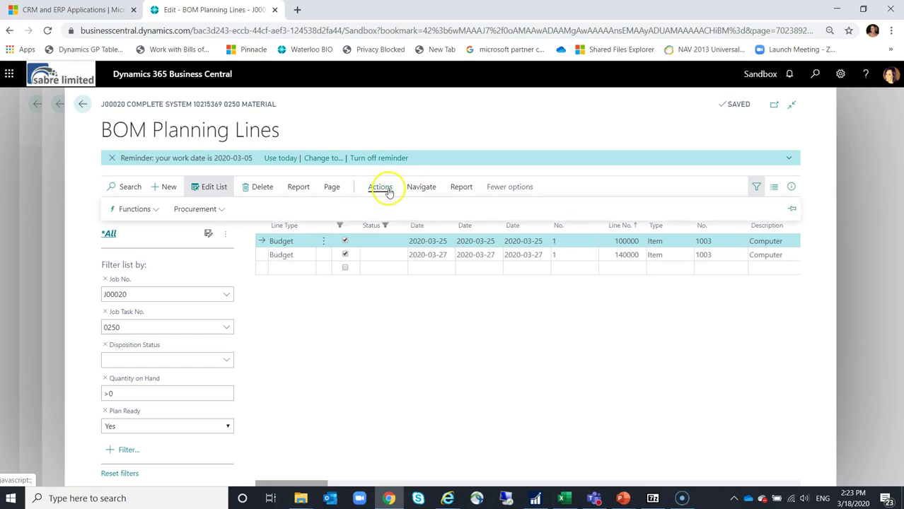
pyautogui.click(212, 210)
pyautogui.click(198, 247)
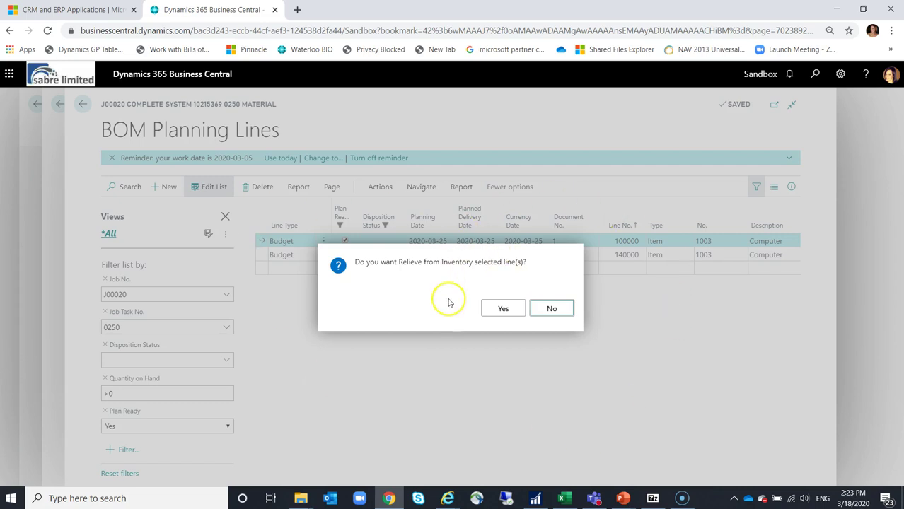
pyautogui.click(503, 309)
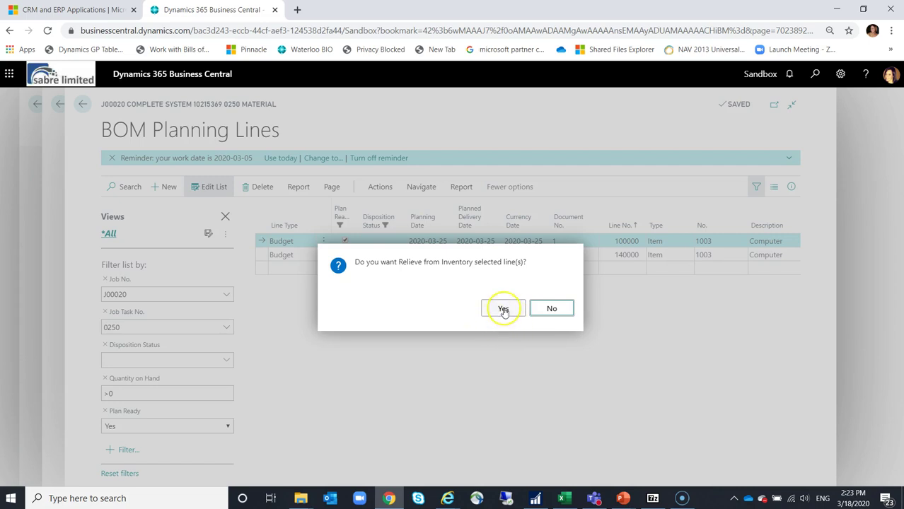
pyautogui.click(503, 310)
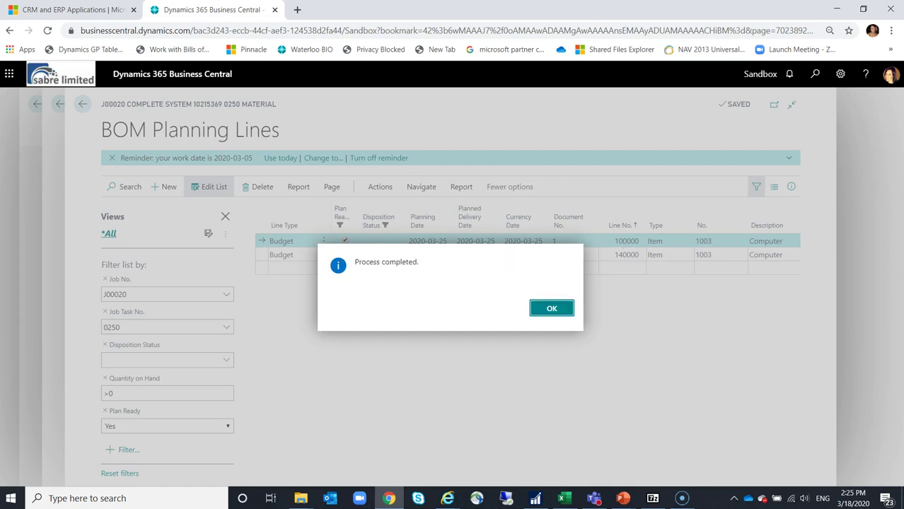
pyautogui.click(549, 309)
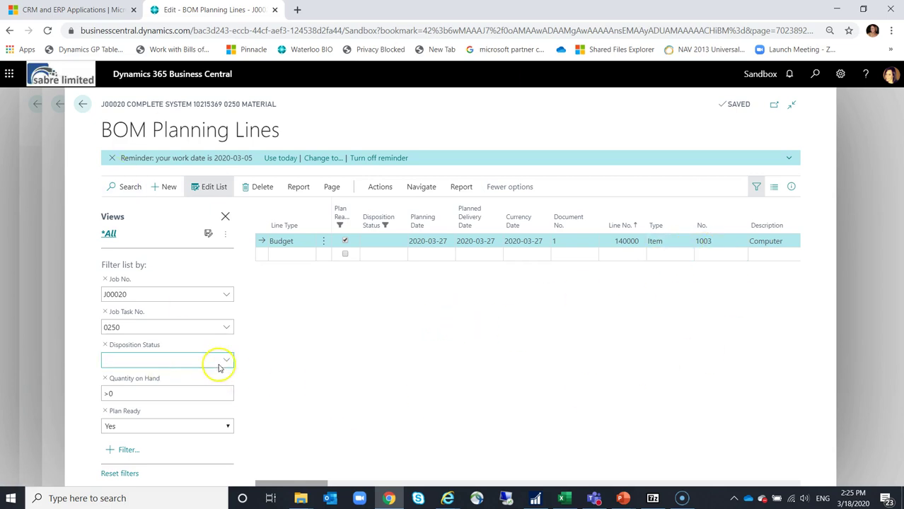
# Remove the Disposition Status filter from the planning lines and check the quantity on hand for Computer line 100000.
pyautogui.click(106, 345)
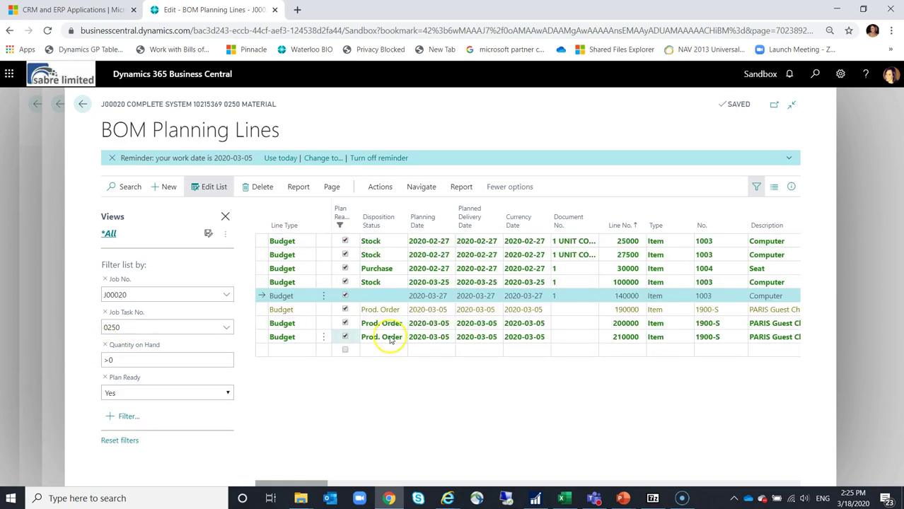
pyautogui.click(488, 281)
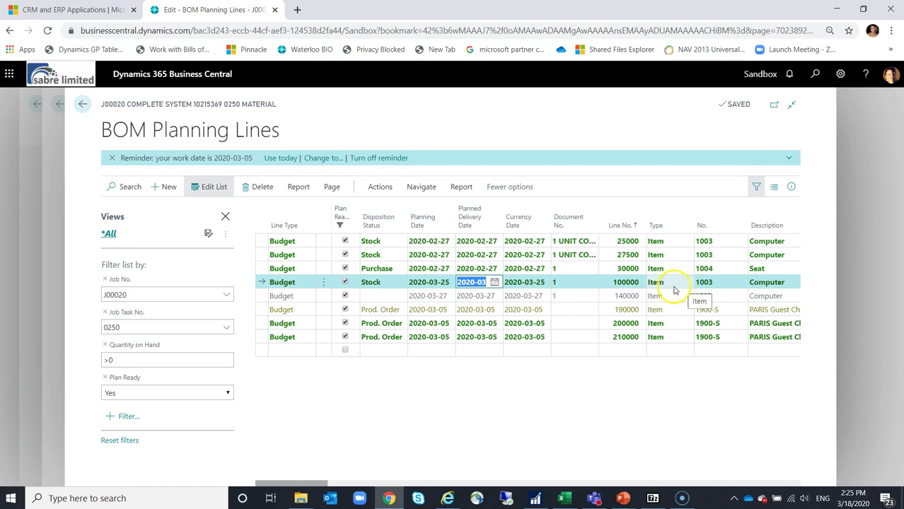
pyautogui.click(310, 484)
pyautogui.moveTo(310, 484); pyautogui.dragTo(414, 479)
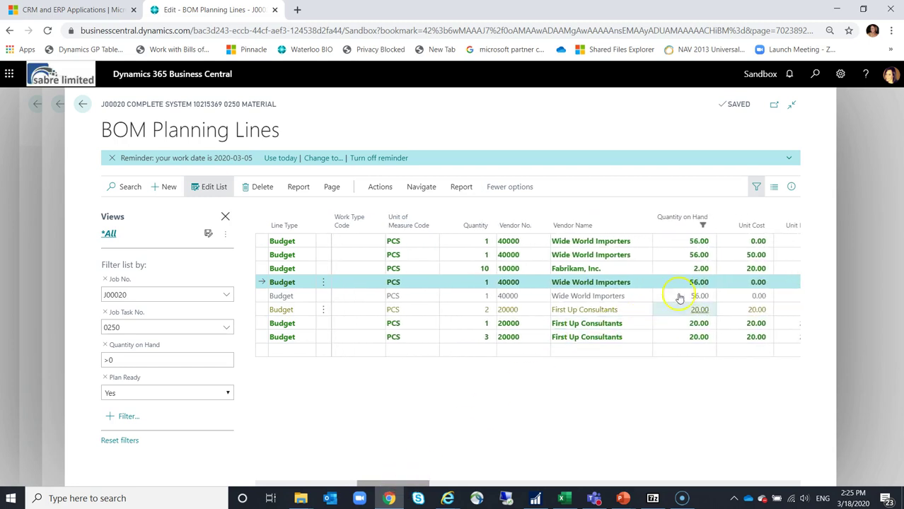
# Review the job ledger entries linked to planning line 100000, including their quantity and cost values.
pyautogui.click(425, 188)
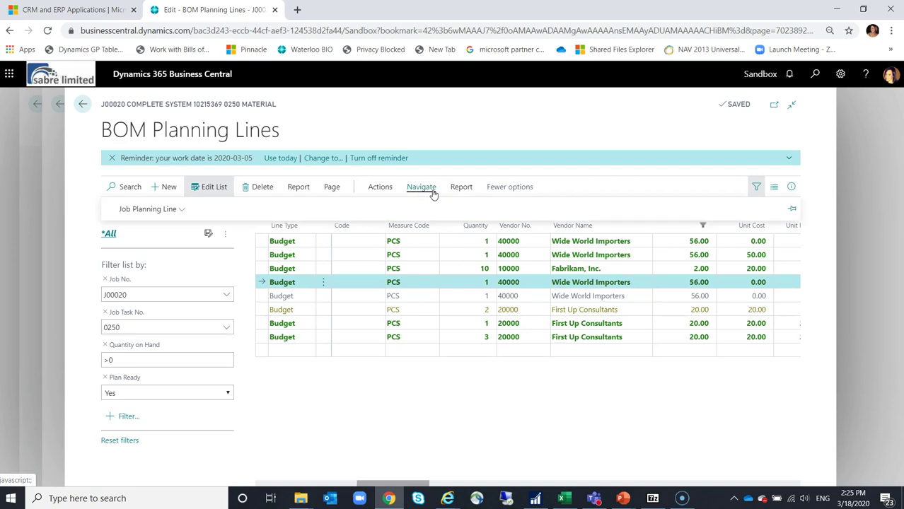
pyautogui.click(167, 210)
pyautogui.click(163, 235)
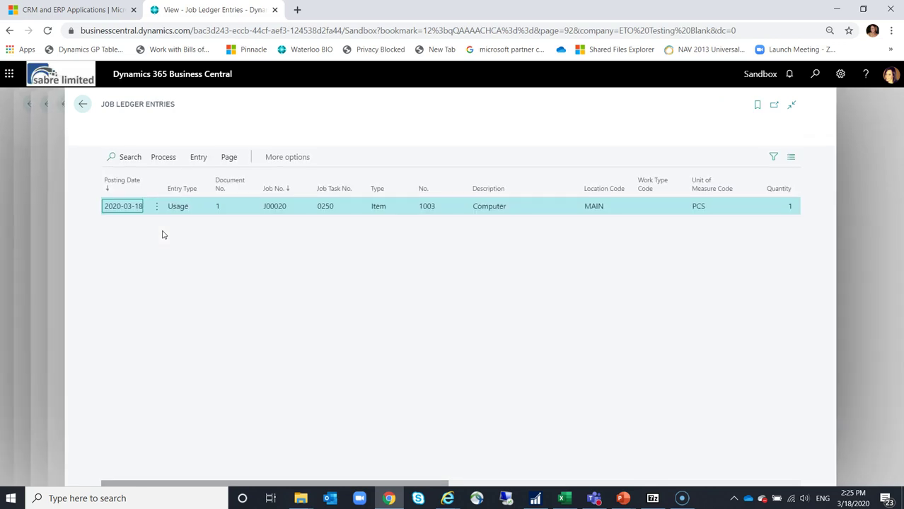
pyautogui.click(120, 211)
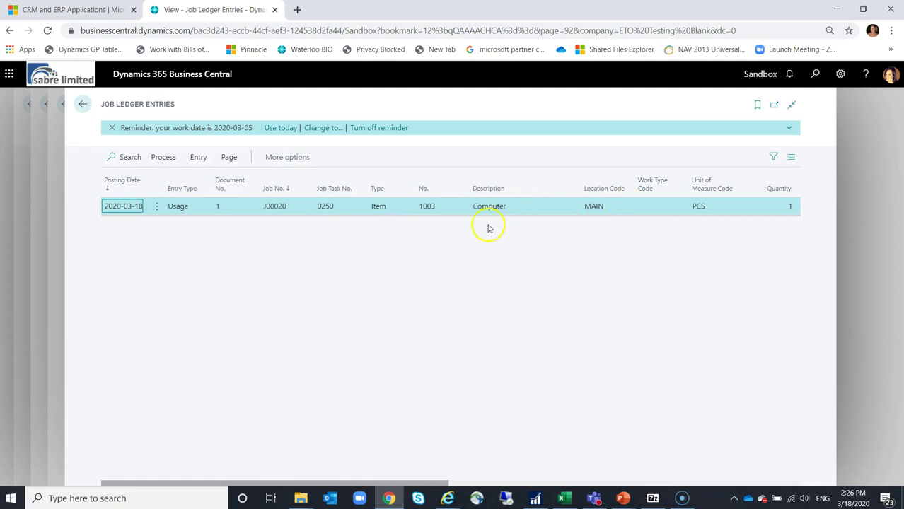
pyautogui.moveTo(248, 486); pyautogui.dragTo(524, 486)
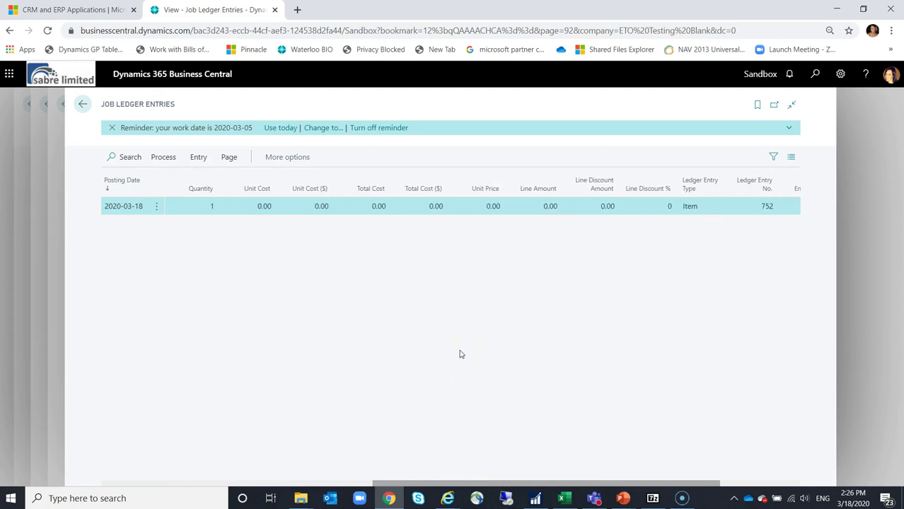
pyautogui.press('Escape')
# Return to the J00020 job card and check the actual total cost of Material task 0250.
pyautogui.click(433, 402)
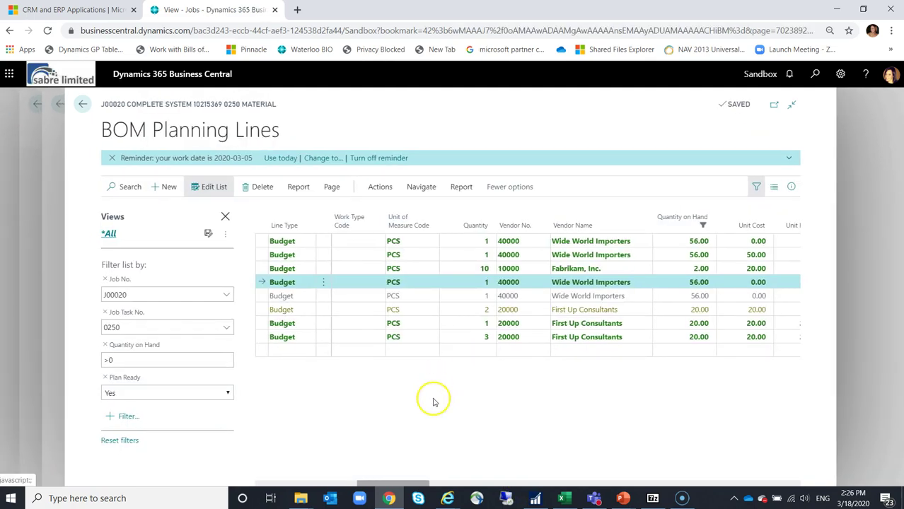
pyautogui.press('Escape')
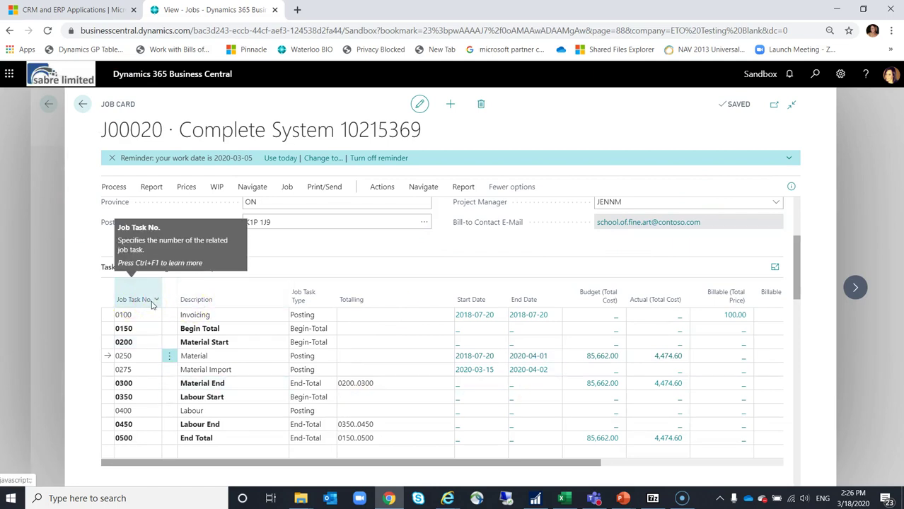
pyautogui.click(667, 357)
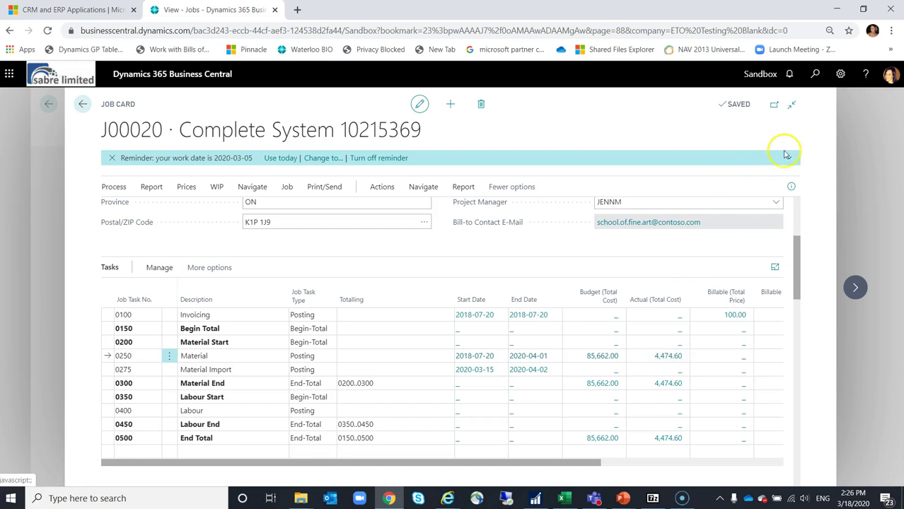
# Find the Items list and open the item ledger entries behind the quantity on hand of item 1003 Computer.
pyautogui.click(813, 80)
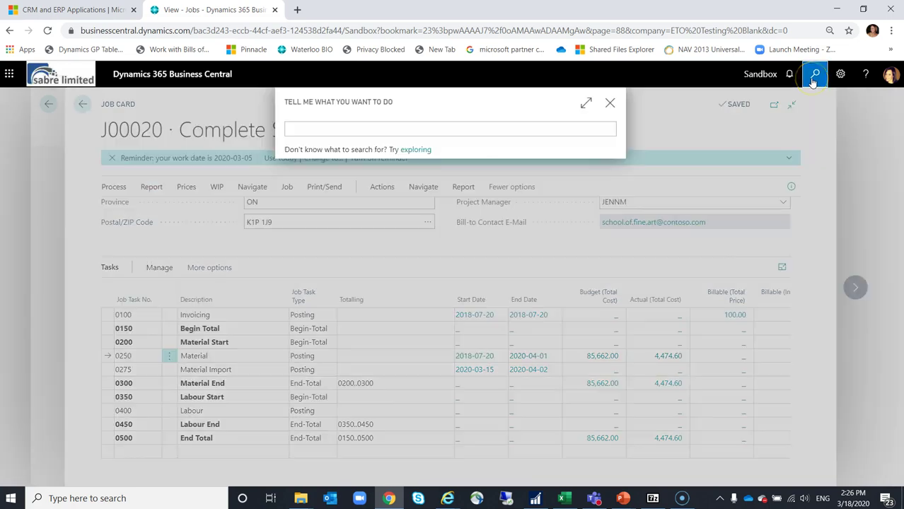
pyautogui.write('item')
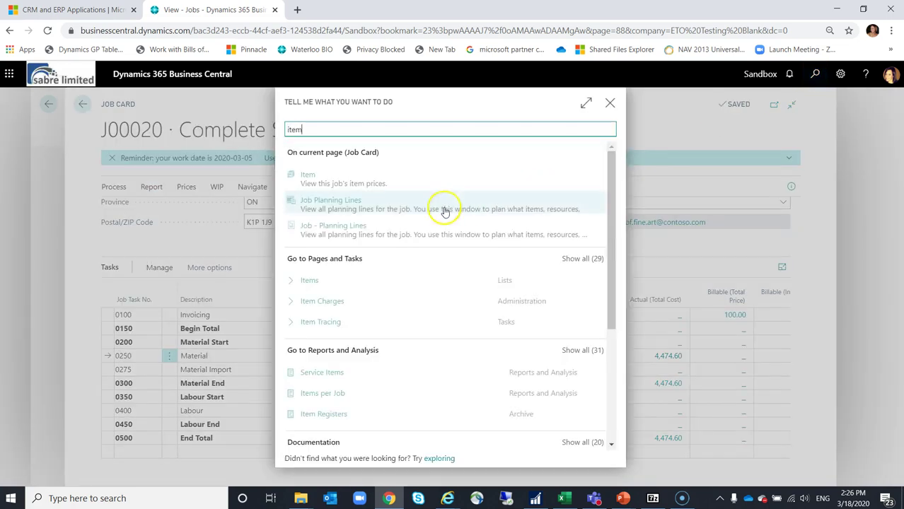
pyautogui.click(319, 282)
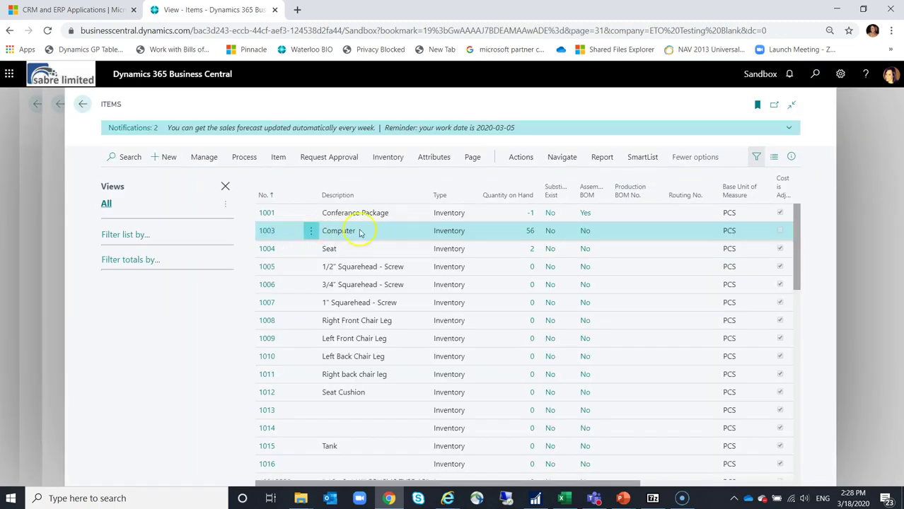
pyautogui.click(529, 232)
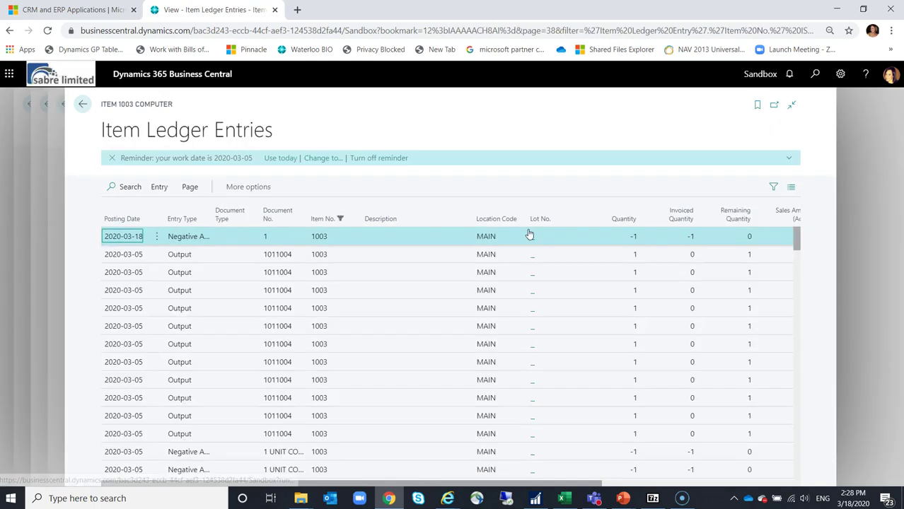